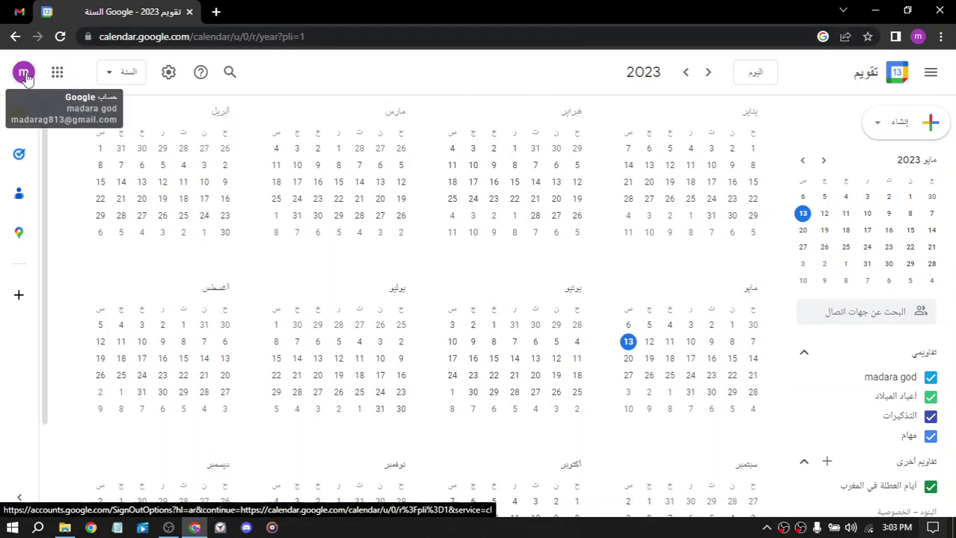
# - Browse the year view and go to the Google Calendar Settings page
pyautogui.scroll(-3, 441, 291)
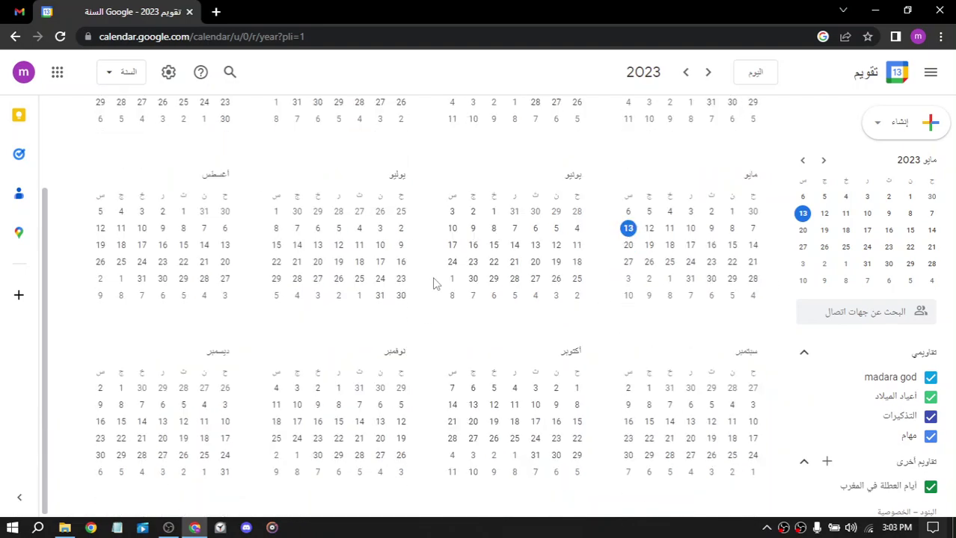
pyautogui.scroll(3, 437, 268)
pyautogui.scroll(-3, 437, 268)
pyautogui.scroll(3, 437, 268)
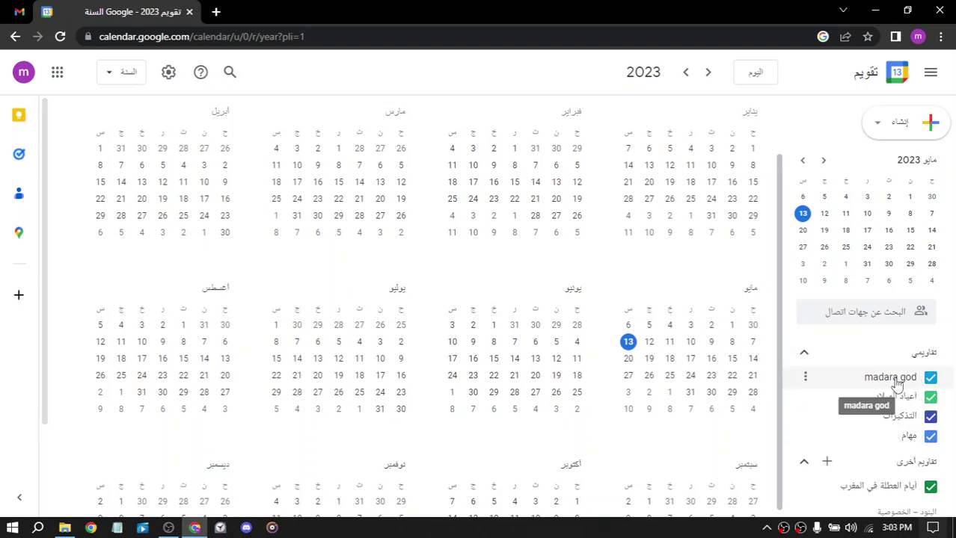
pyautogui.scroll(-2, 397, 268)
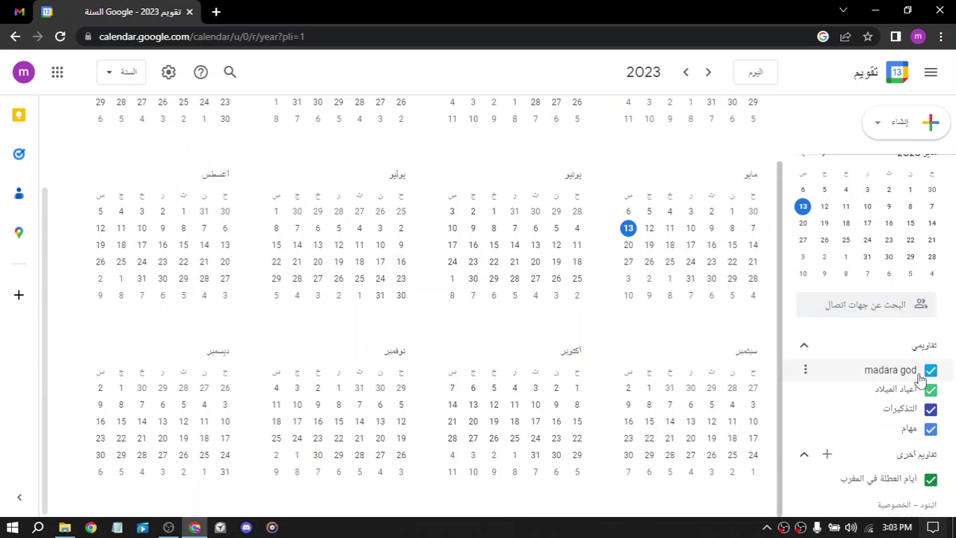
pyautogui.scroll(2, 434, 268)
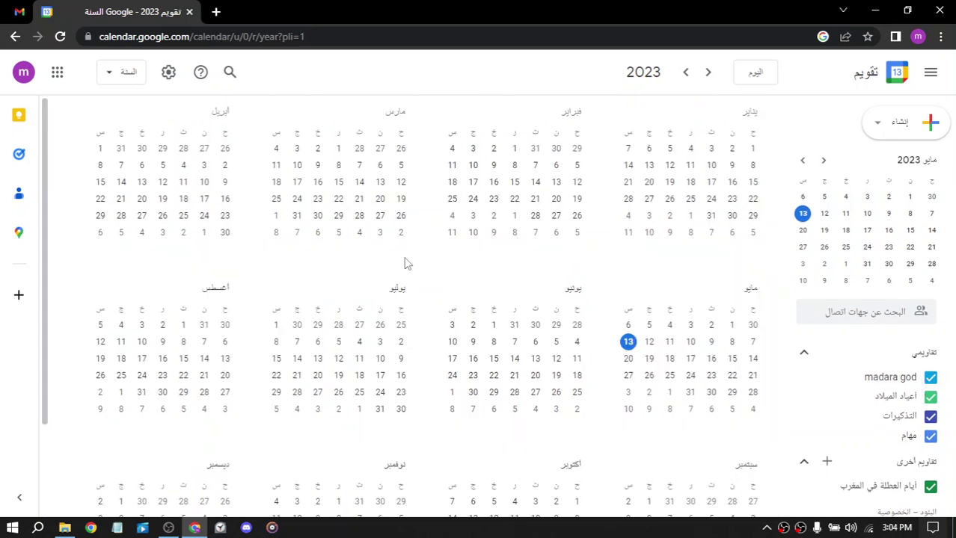
pyautogui.click(168, 73)
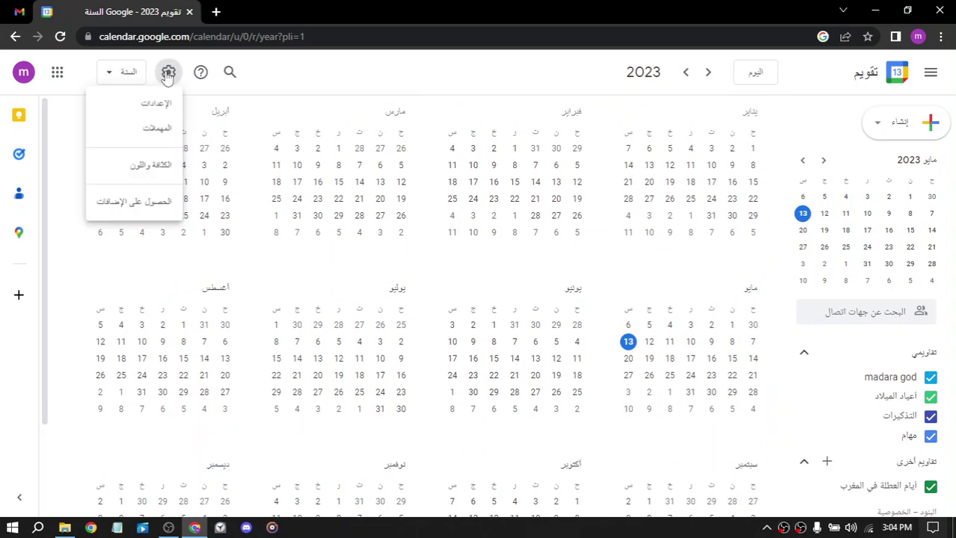
pyautogui.click(165, 107)
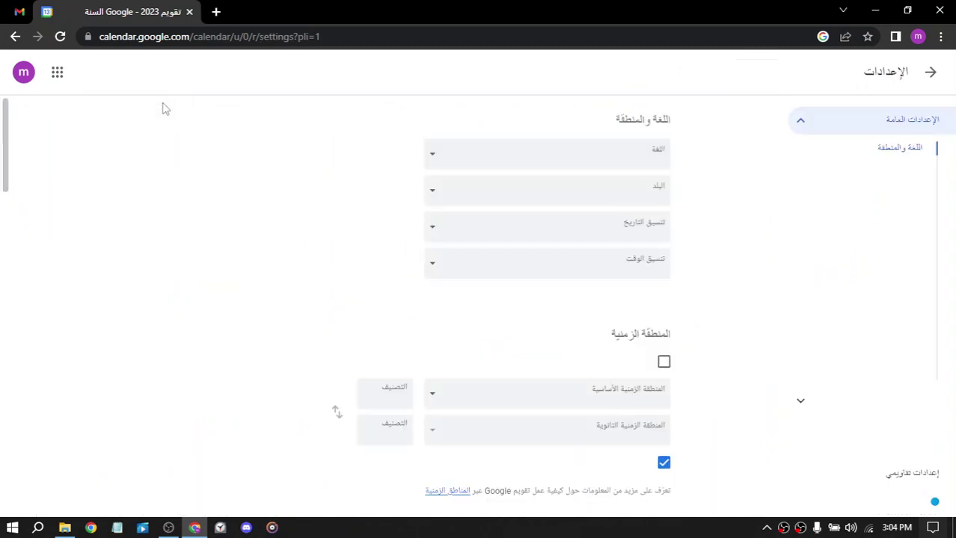
# - Set the display language to English (US) and reload the calendar
pyautogui.click(497, 169)
pyautogui.scroll(20, 625, 277)
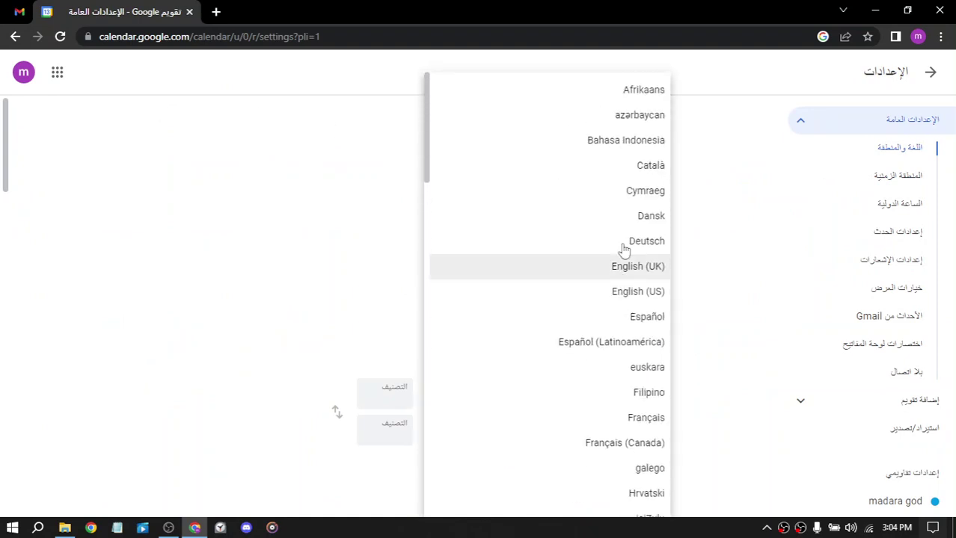
pyautogui.click(566, 296)
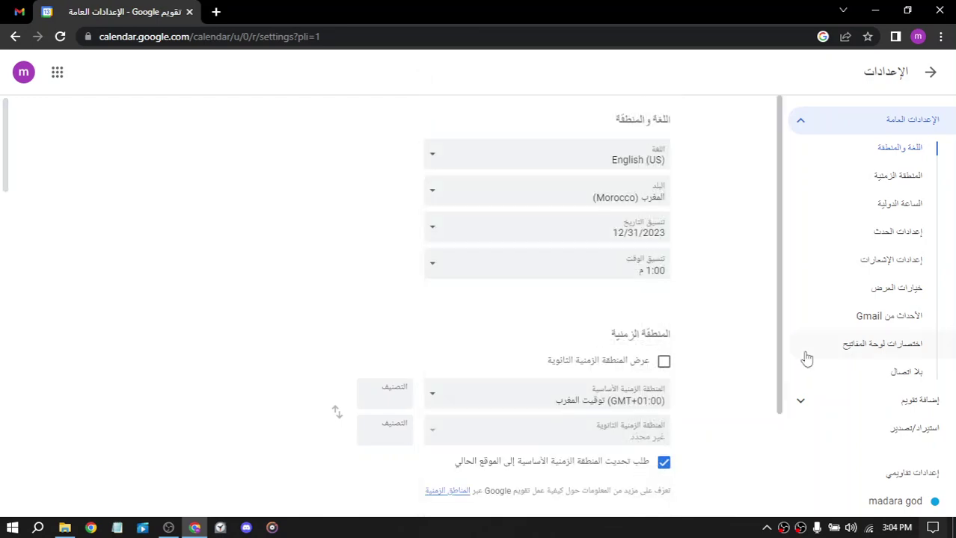
pyautogui.scroll(-15, 433, 278)
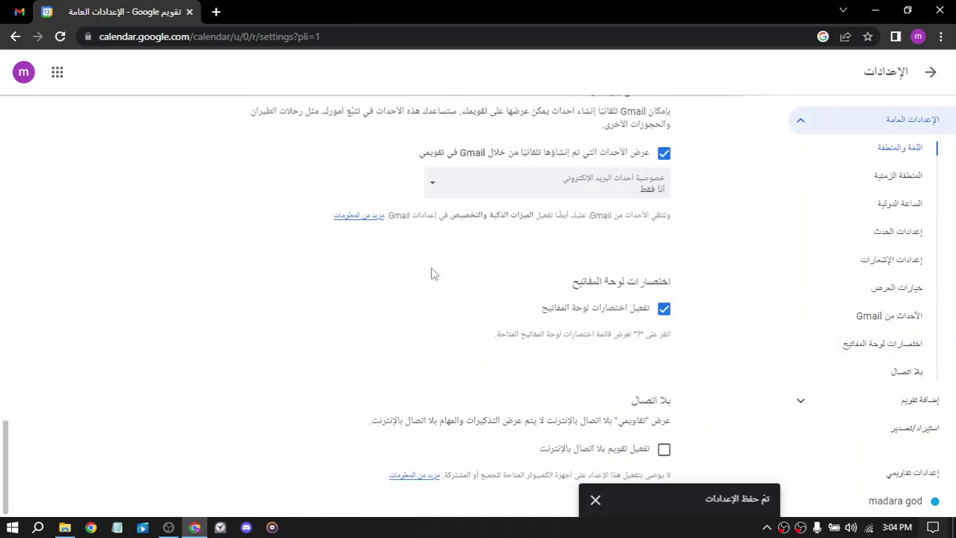
pyautogui.scroll(15, 430, 277)
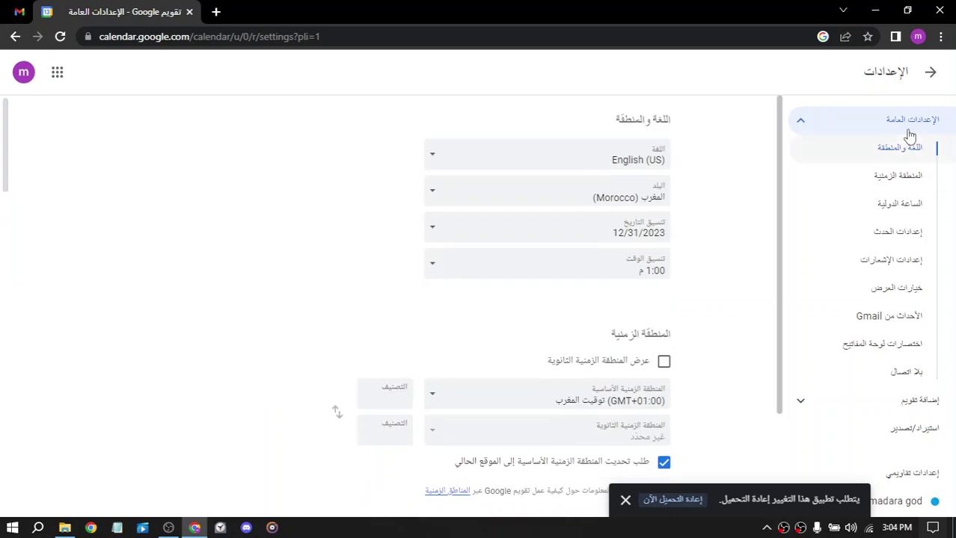
pyautogui.click(930, 72)
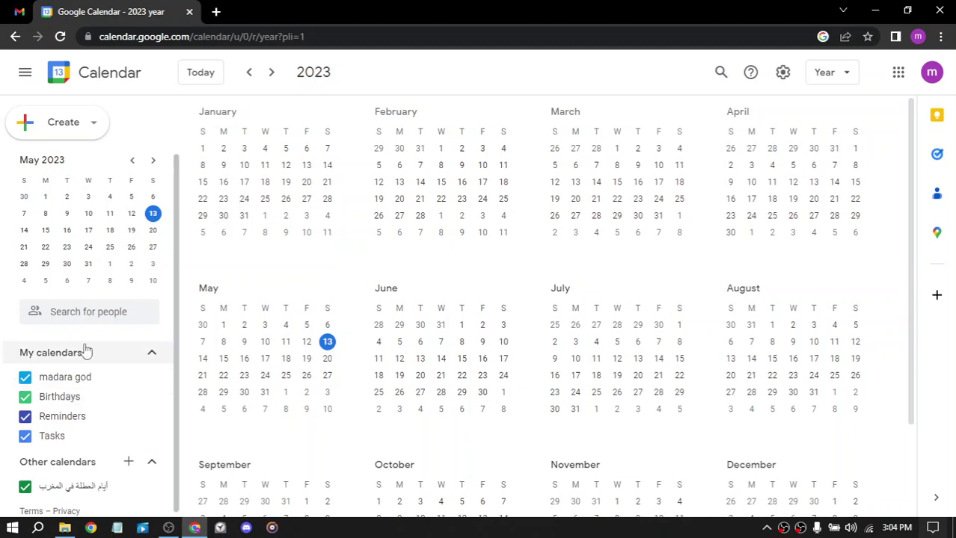
# - Scroll the left sidebar of the reloaded English 2023 year view
pyautogui.scroll(-1, 86, 349)
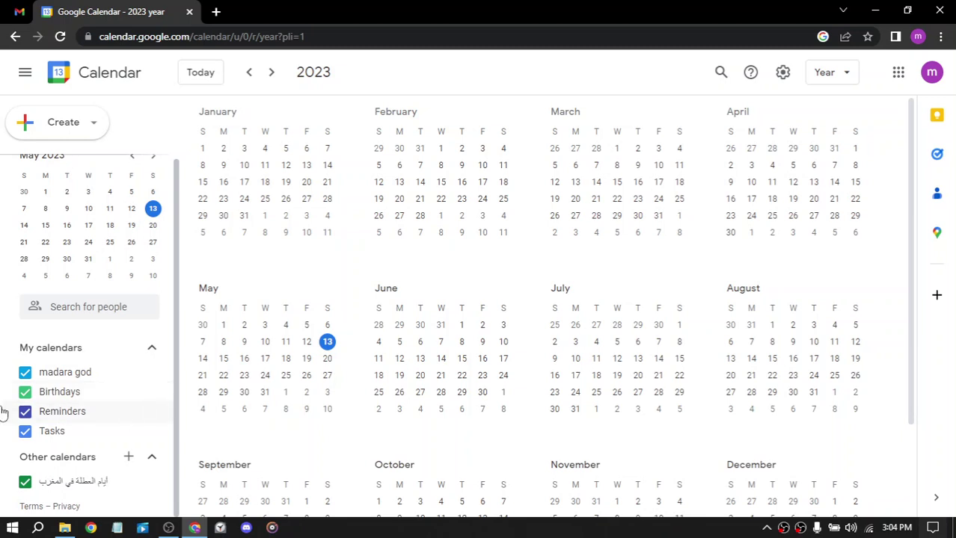
pyautogui.scroll(1, 125, 478)
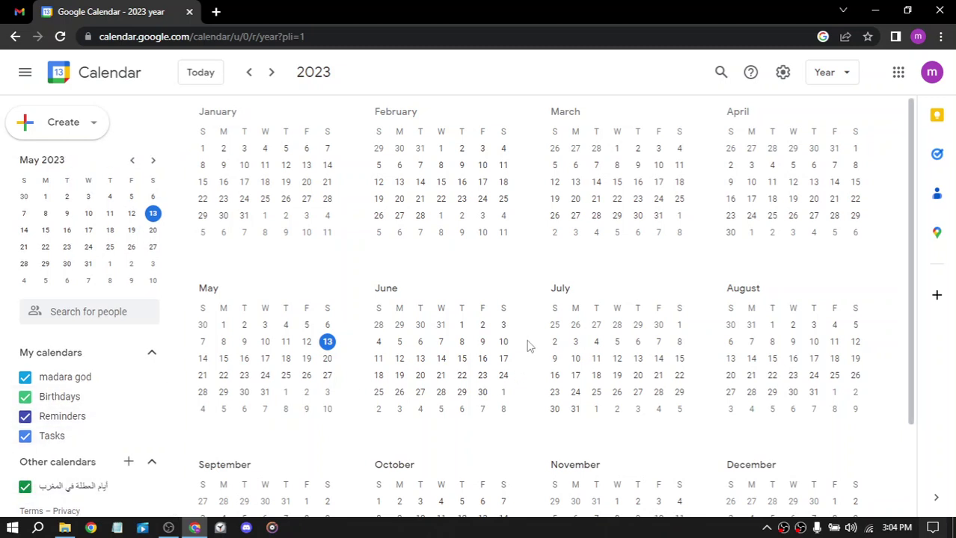
# - Open the day view for Saturday, June 3, 2023
pyautogui.click(504, 327)
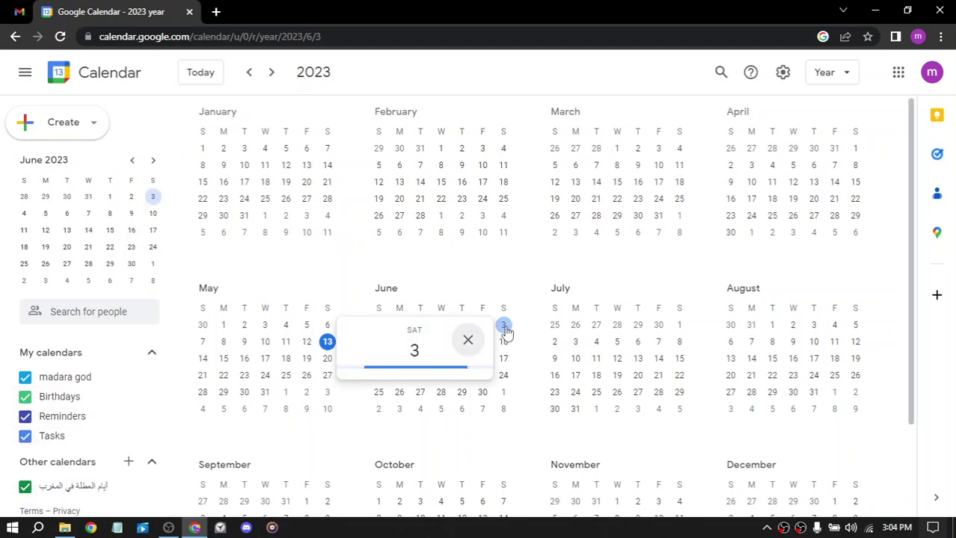
pyautogui.rightClick(393, 352)
pyautogui.click(376, 376)
pyautogui.click(412, 352)
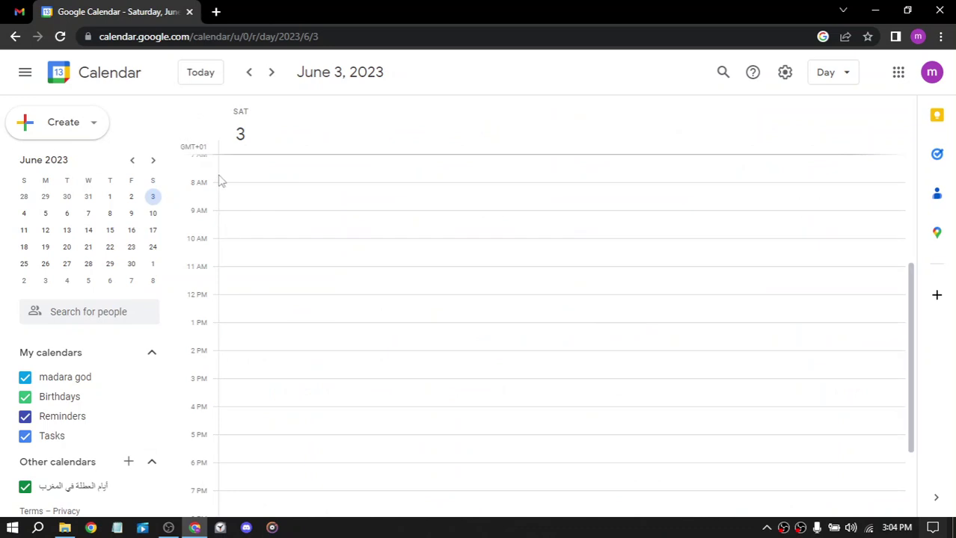
# - Save a 7:30am event with Google Meet conferencing and description 'gwhgg'
pyautogui.click(249, 185)
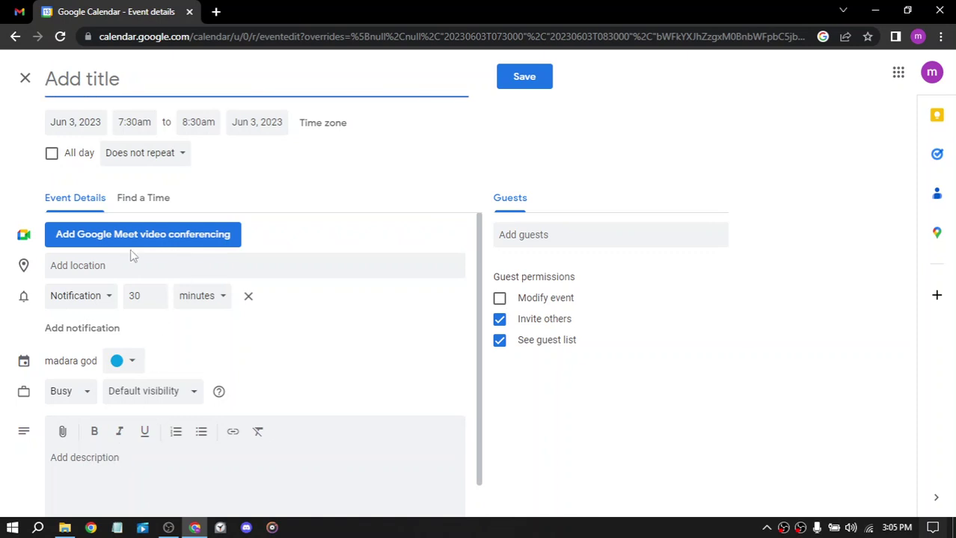
pyautogui.click(92, 202)
pyautogui.click(78, 198)
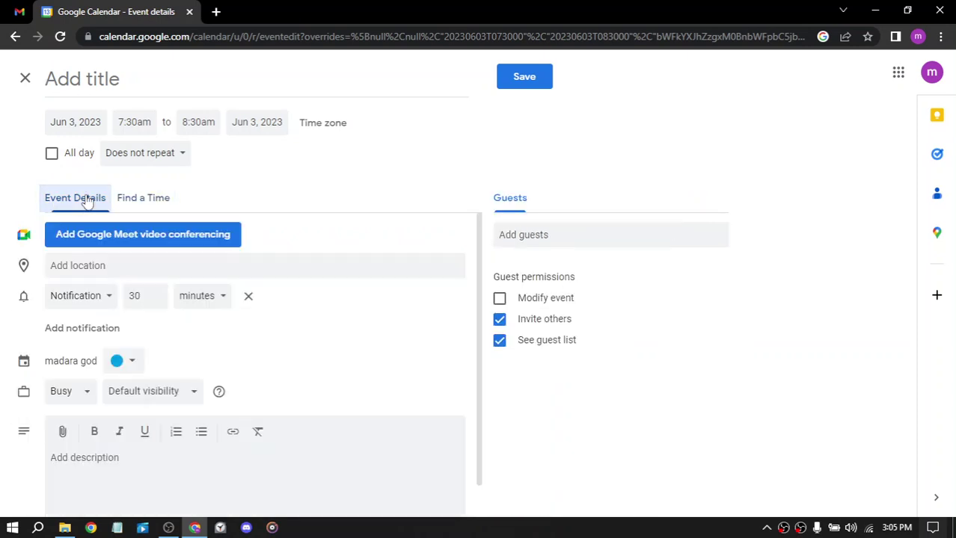
pyautogui.click(157, 240)
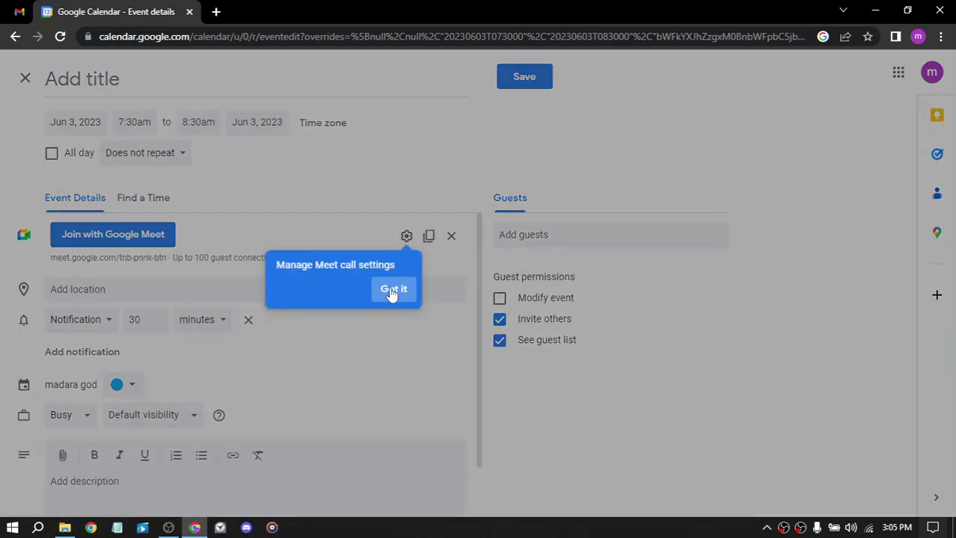
pyautogui.click(390, 289)
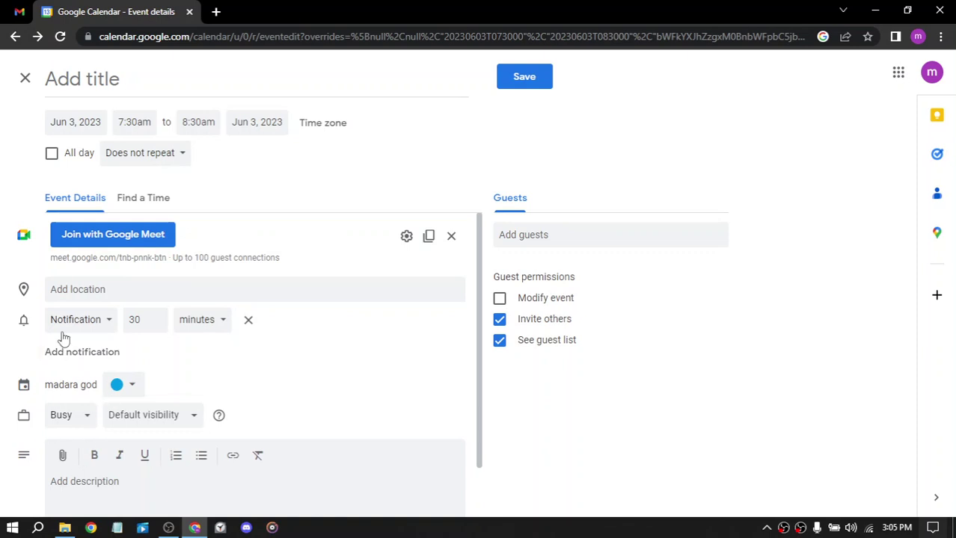
pyautogui.click(108, 483)
pyautogui.write('gwhgg')
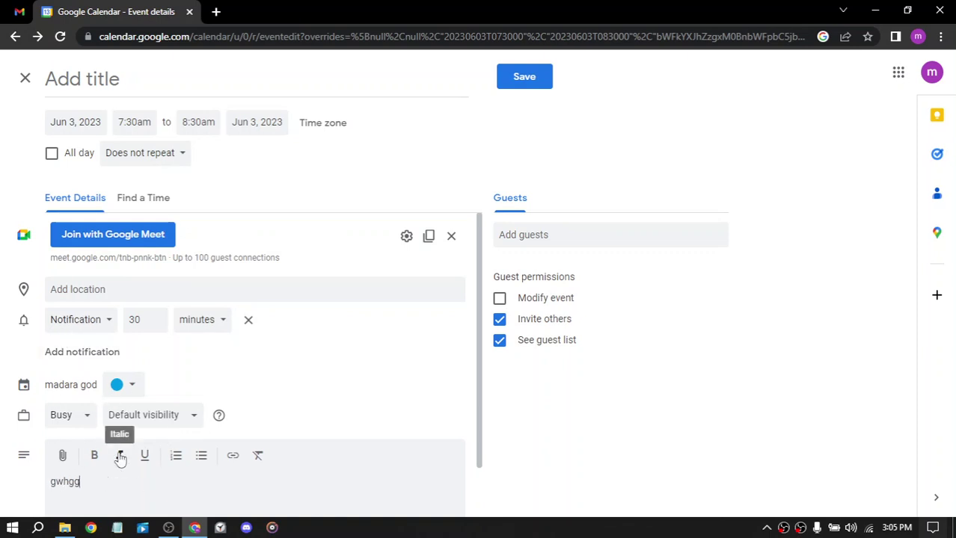
pyautogui.press('Return')
pyautogui.click(504, 84)
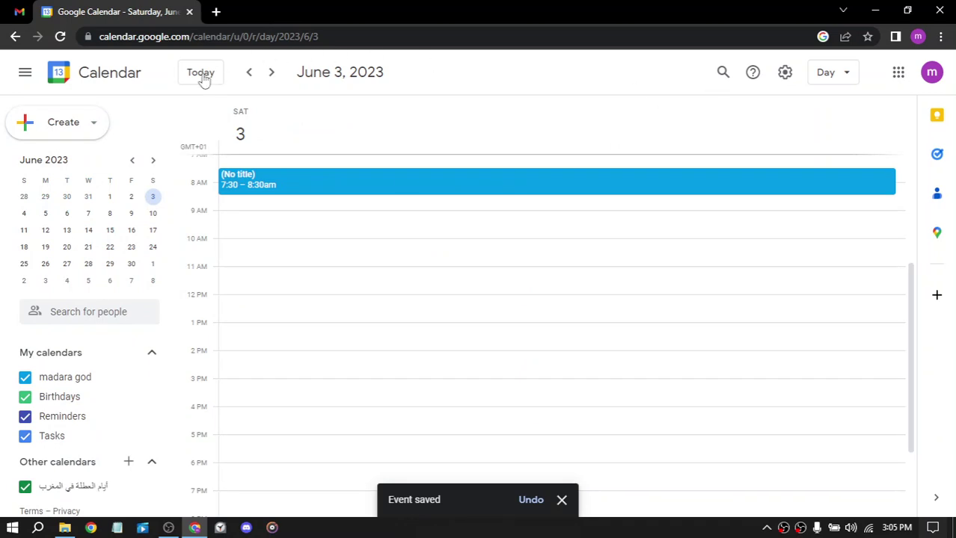
# - Switch from the Day view to the Year view of 2023
pyautogui.click(827, 71)
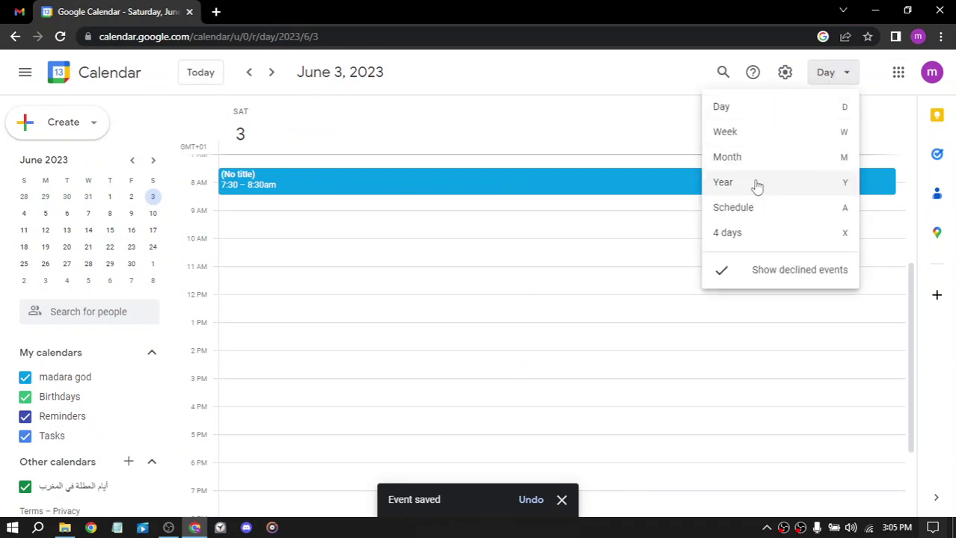
pyautogui.click(756, 186)
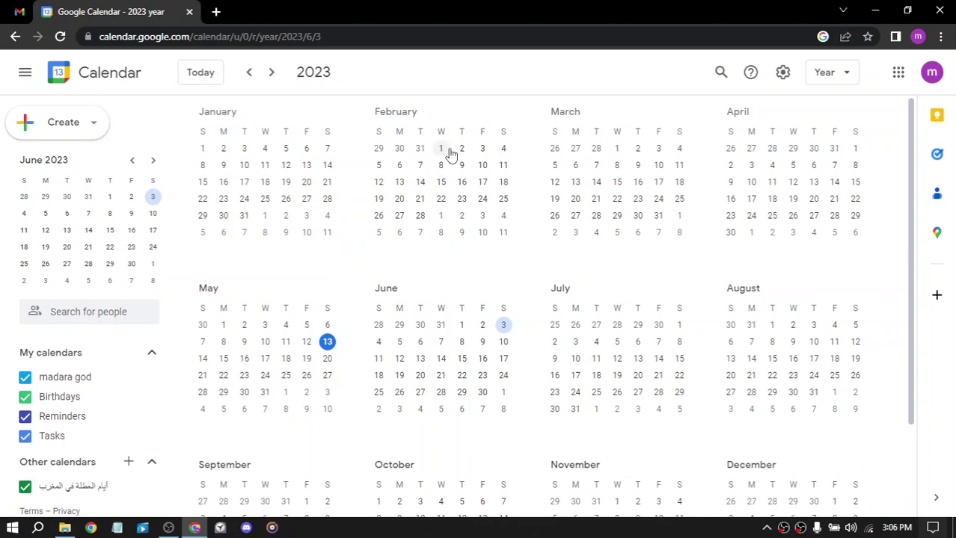
pyautogui.scroll(-2, 471, 152)
pyautogui.scroll(2, 495, 150)
pyautogui.scroll(-1, 499, 150)
pyautogui.scroll(1, 499, 149)
pyautogui.scroll(-1, 499, 150)
pyautogui.scroll(2, 499, 149)
pyautogui.scroll(-1, 500, 150)
pyautogui.scroll(1, 500, 149)
pyautogui.scroll(-1, 499, 150)
pyautogui.scroll(1, 500, 149)
pyautogui.scroll(-1, 500, 150)
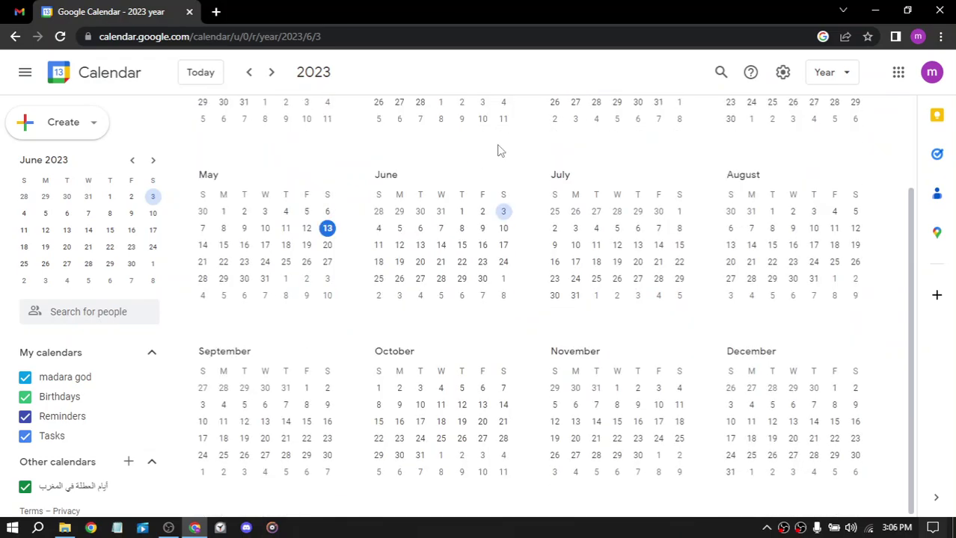
pyautogui.scroll(1, 500, 150)
pyautogui.scroll(-1, 501, 149)
pyautogui.scroll(1, 501, 149)
pyautogui.scroll(-1, 501, 150)
pyautogui.scroll(1, 503, 153)
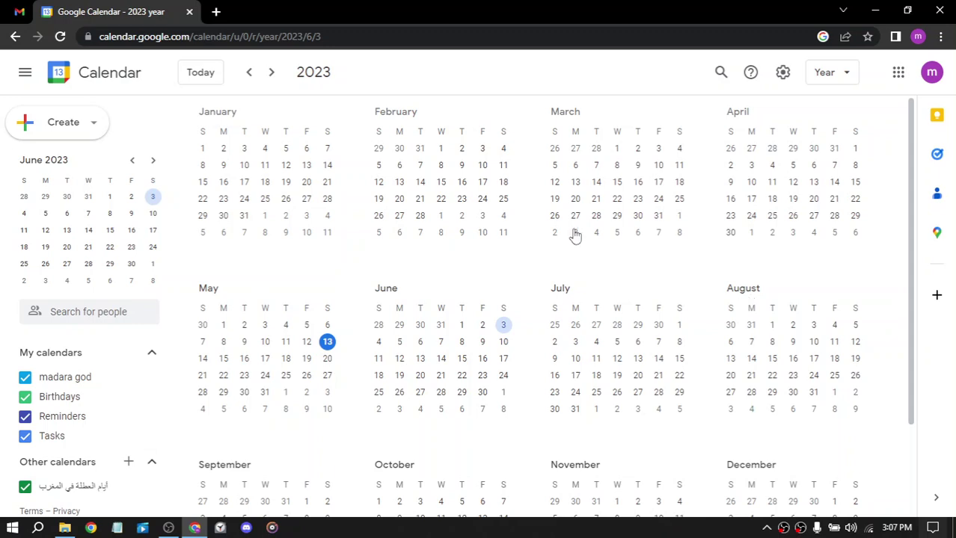
pyautogui.scroll(-2, 591, 254)
pyautogui.scroll(2, 561, 284)
pyautogui.scroll(-2, 565, 286)
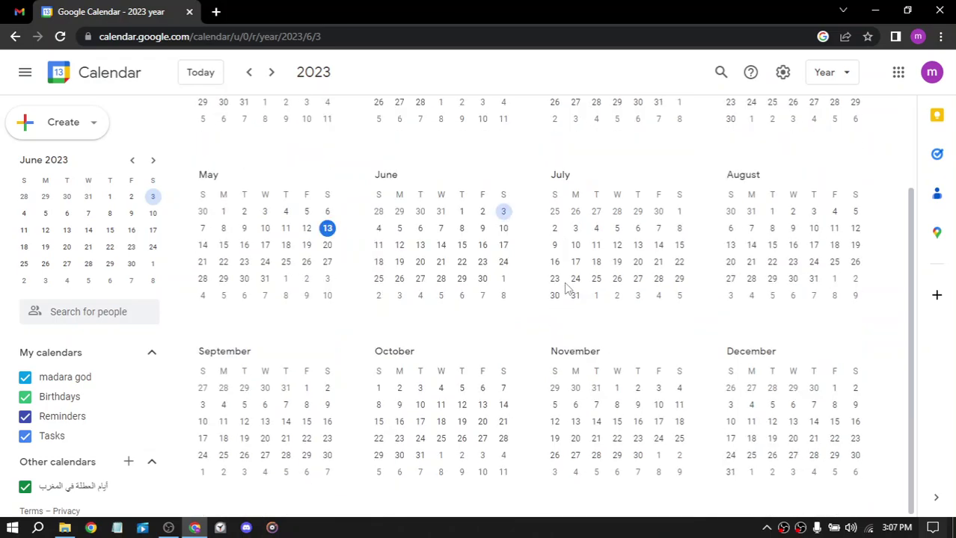
pyautogui.scroll(2, 564, 287)
pyautogui.scroll(-2, 564, 288)
pyautogui.scroll(2, 565, 287)
pyautogui.scroll(-2, 565, 288)
pyautogui.scroll(2, 565, 287)
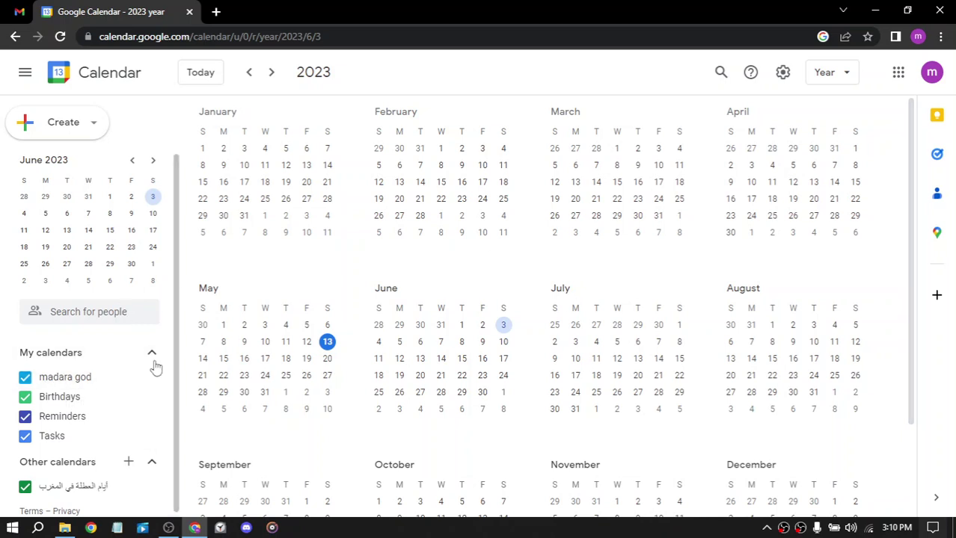
pyautogui.click(24, 417)
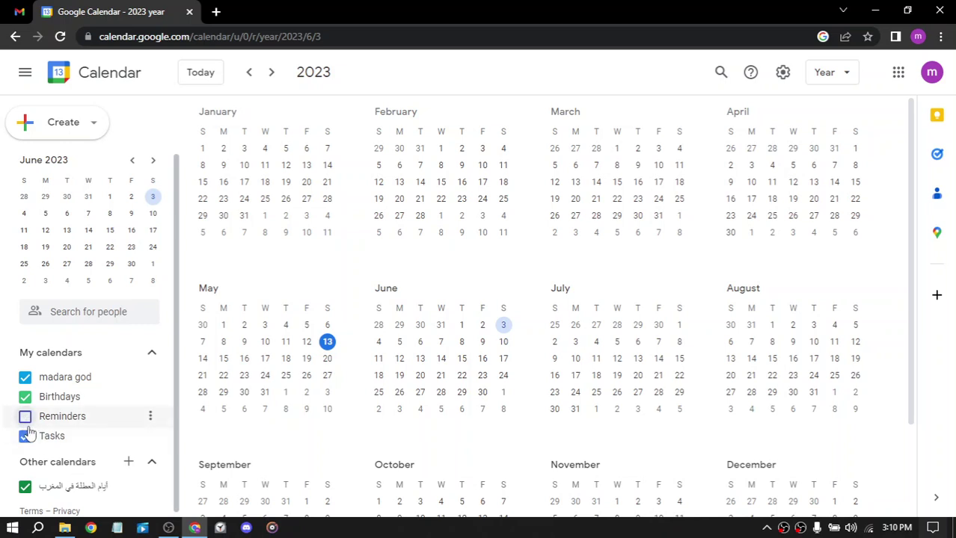
pyautogui.click(24, 416)
pyautogui.click(24, 436)
pyautogui.click(25, 377)
pyautogui.click(26, 379)
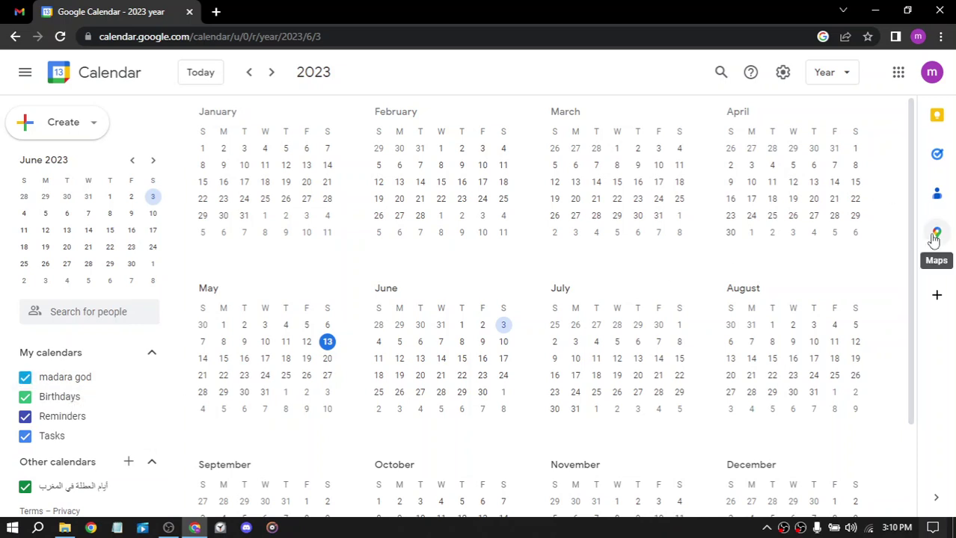
pyautogui.click(938, 297)
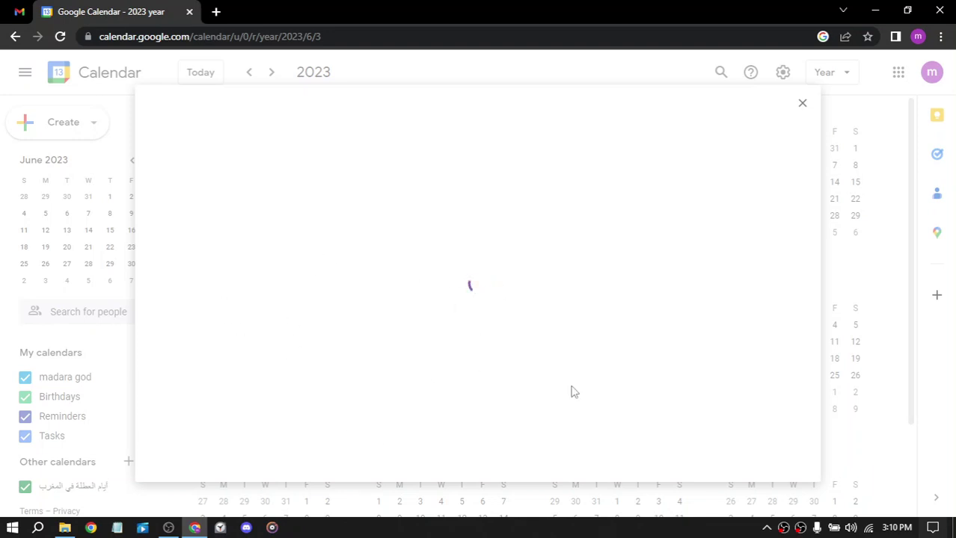
pyautogui.click(803, 106)
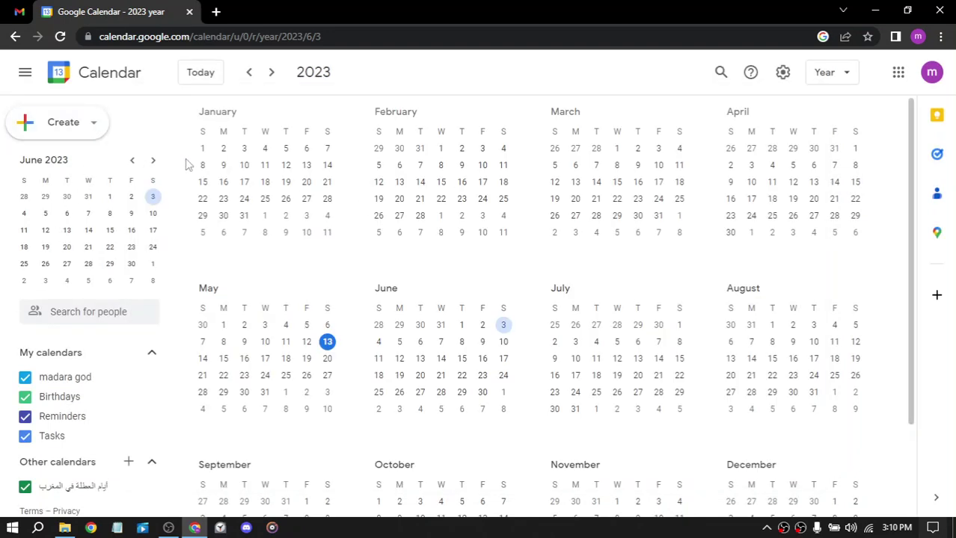
# - Page the small month overview ahead from July 2023 into 2026
pyautogui.click(152, 160)
pyautogui.click(133, 163)
pyautogui.click(154, 162)
pyautogui.click(154, 162)
pyautogui.click(154, 162)
pyautogui.click(154, 162)
pyautogui.click(154, 161)
pyautogui.click(154, 161)
pyautogui.click(154, 162)
pyautogui.click(154, 161)
pyautogui.doubleClick(154, 161)
pyautogui.doubleClick(154, 161)
pyautogui.doubleClick(154, 162)
pyautogui.click(154, 161)
pyautogui.doubleClick(154, 162)
pyautogui.tripleClick(154, 161)
pyautogui.tripleClick(154, 161)
pyautogui.tripleClick(154, 161)
pyautogui.click(154, 161)
pyautogui.doubleClick(154, 161)
pyautogui.tripleClick(154, 161)
pyautogui.click(154, 162)
# - Jump back to today, then collapse and reopen the side panel
pyautogui.click(197, 77)
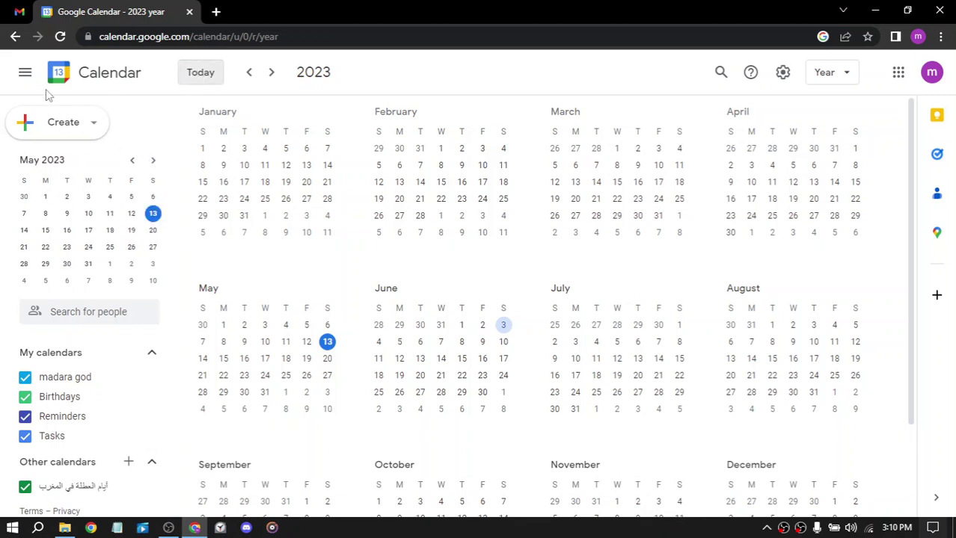
pyautogui.click(25, 75)
pyautogui.click(25, 75)
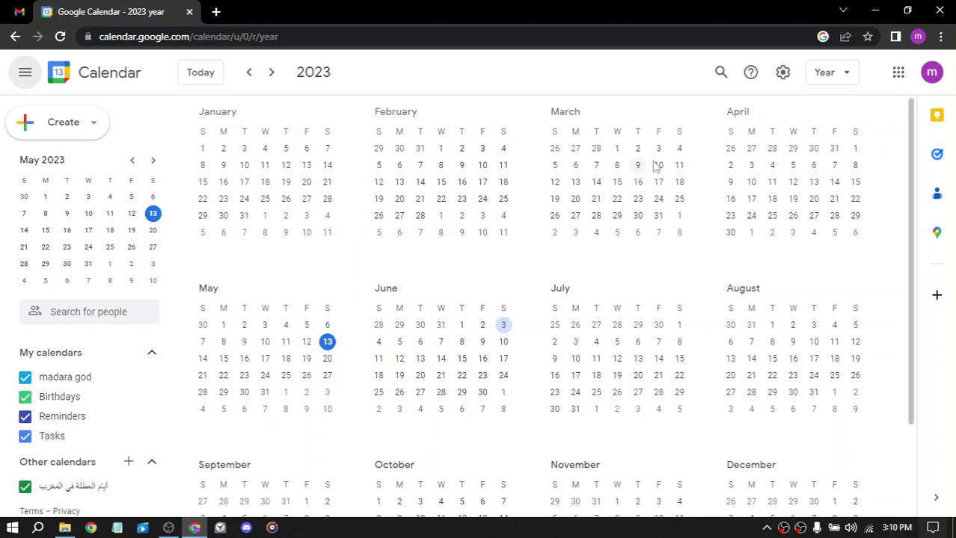
# - View and close the May 1 and July 5 popups in the year grid
pyautogui.scroll(-2, 660, 164)
pyautogui.scroll(2, 660, 165)
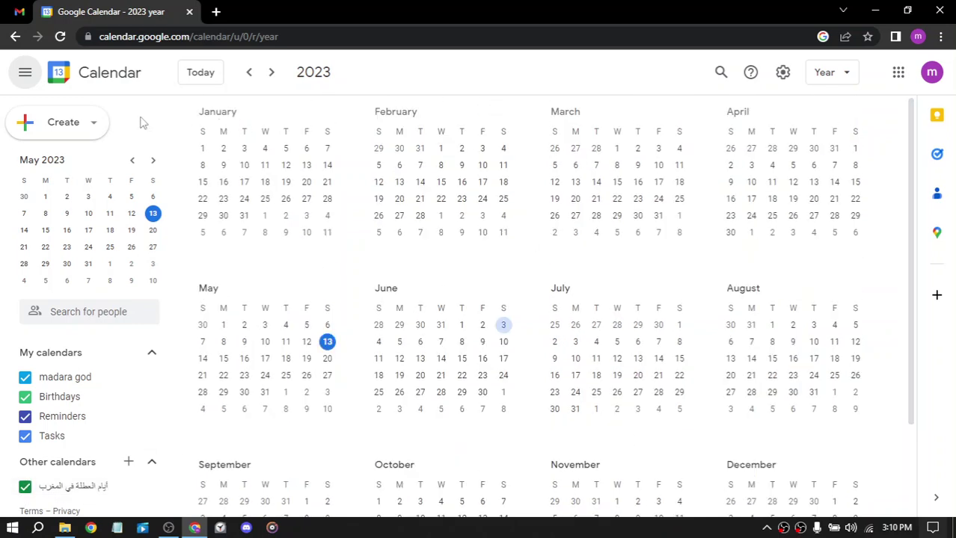
pyautogui.click(223, 327)
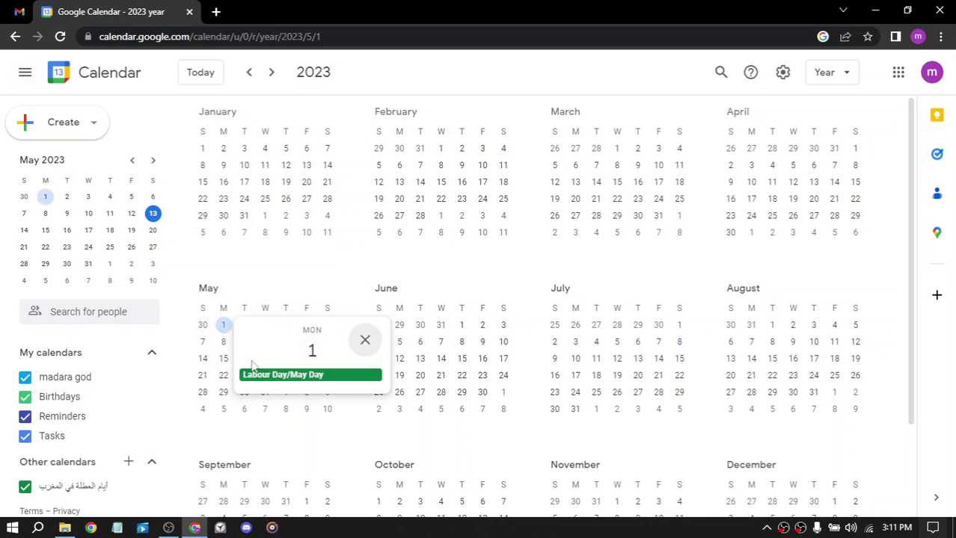
pyautogui.click(363, 341)
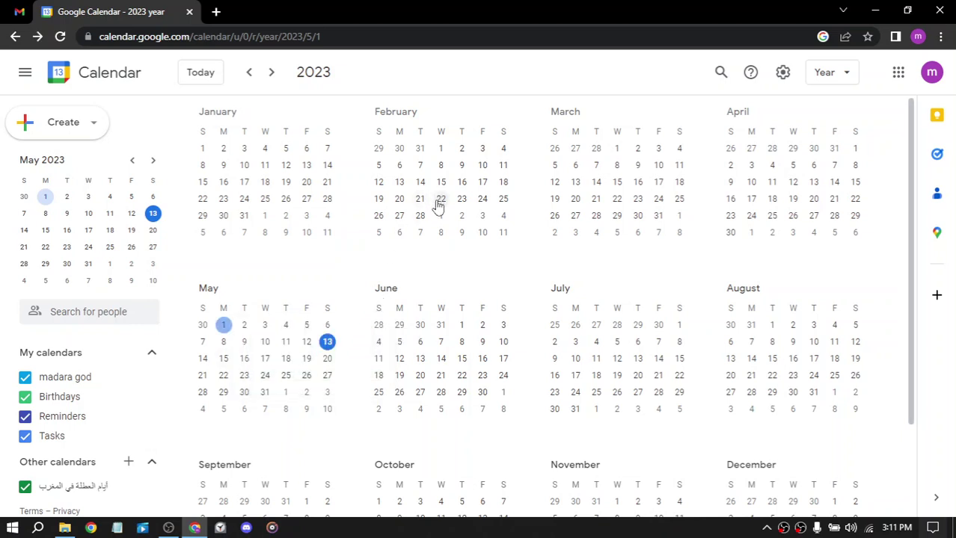
pyautogui.click(617, 344)
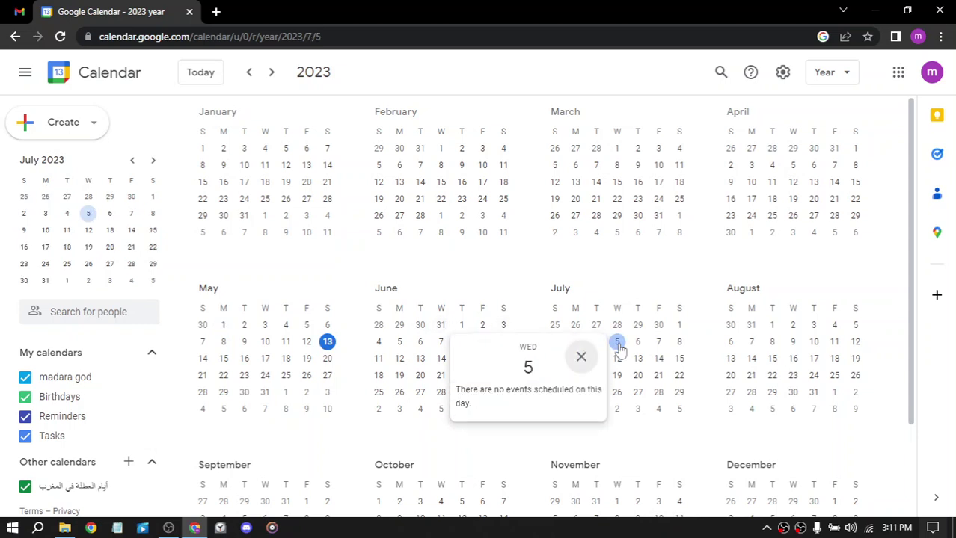
pyautogui.click(580, 358)
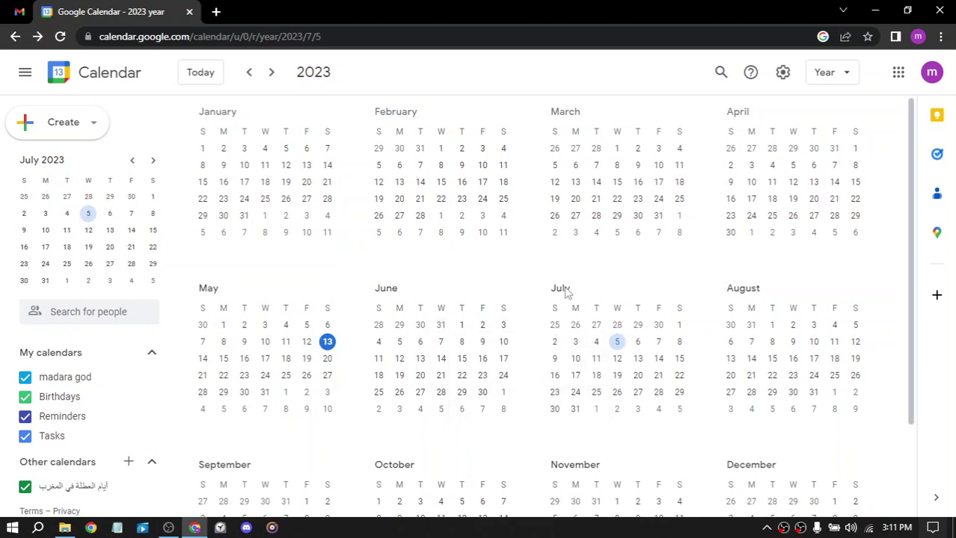
# - Switch to the Month view showing July 2023 with its holidays
pyautogui.click(815, 84)
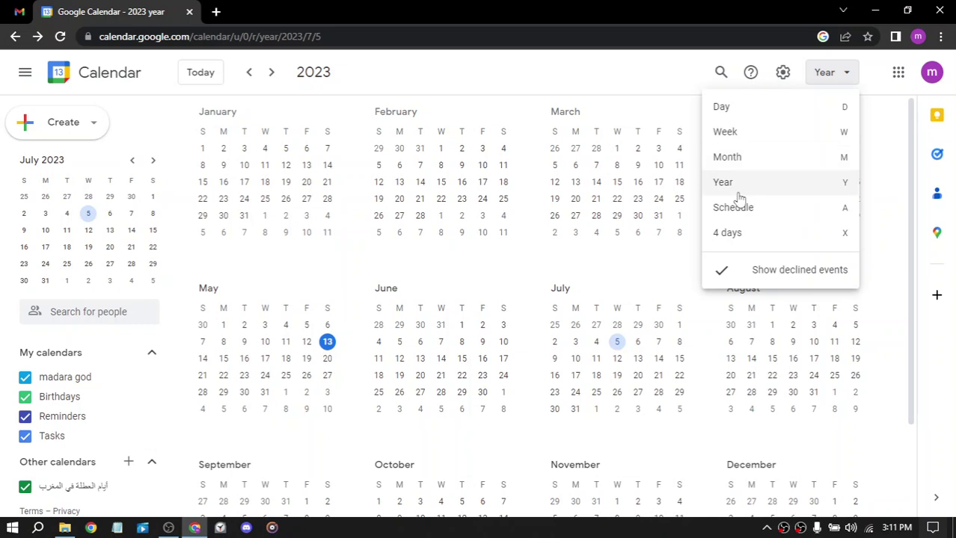
pyautogui.click(740, 155)
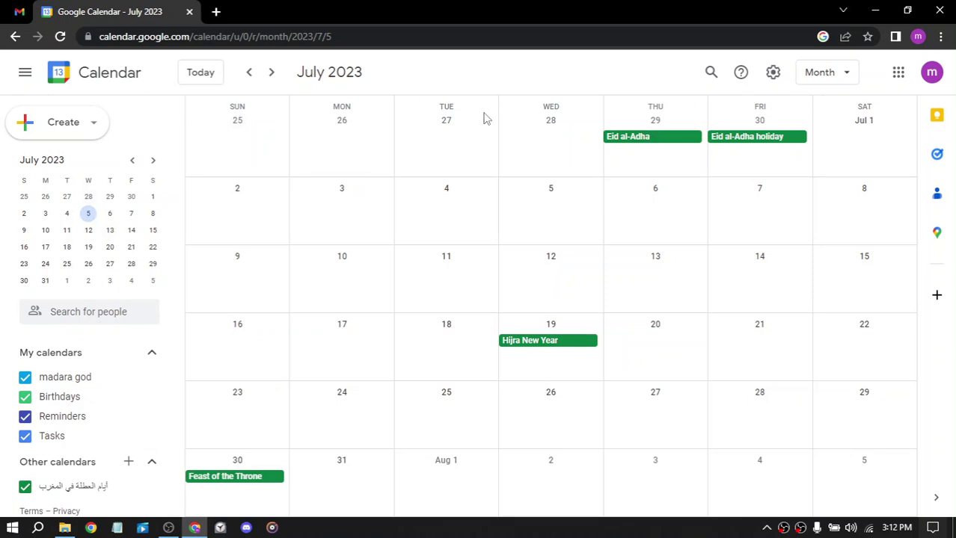
# - Cycle through Day, Week and Month views, then return to Year
pyautogui.click(831, 79)
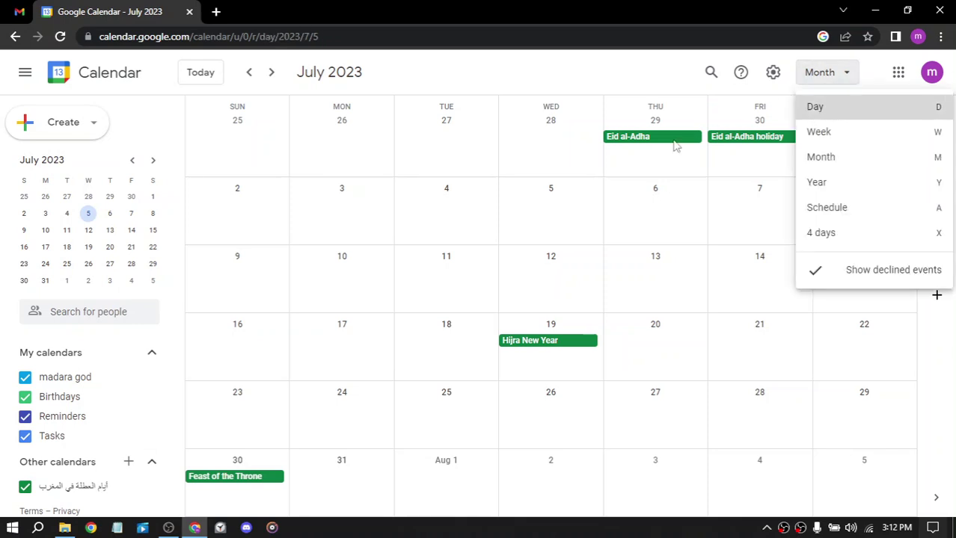
pyautogui.click(819, 107)
pyautogui.click(851, 75)
pyautogui.click(830, 131)
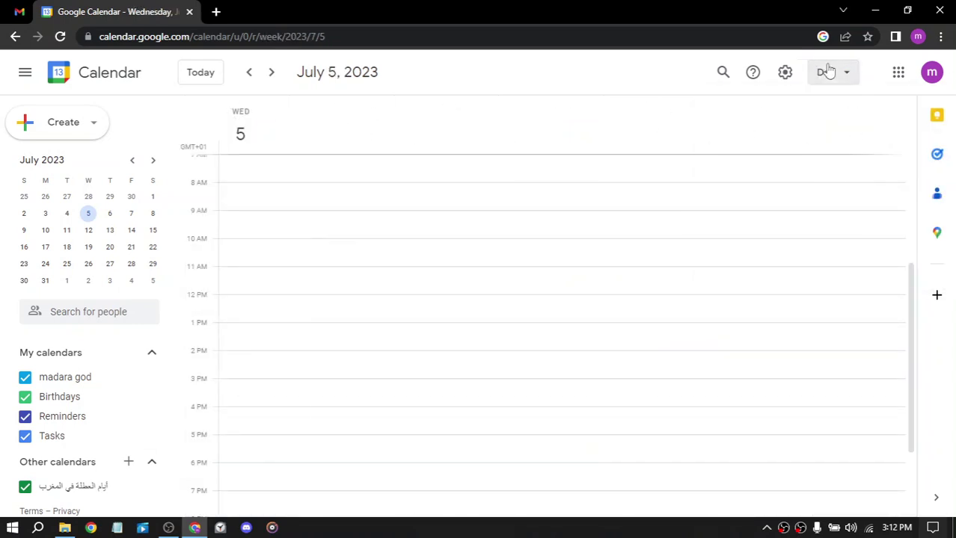
pyautogui.click(831, 72)
pyautogui.click(796, 154)
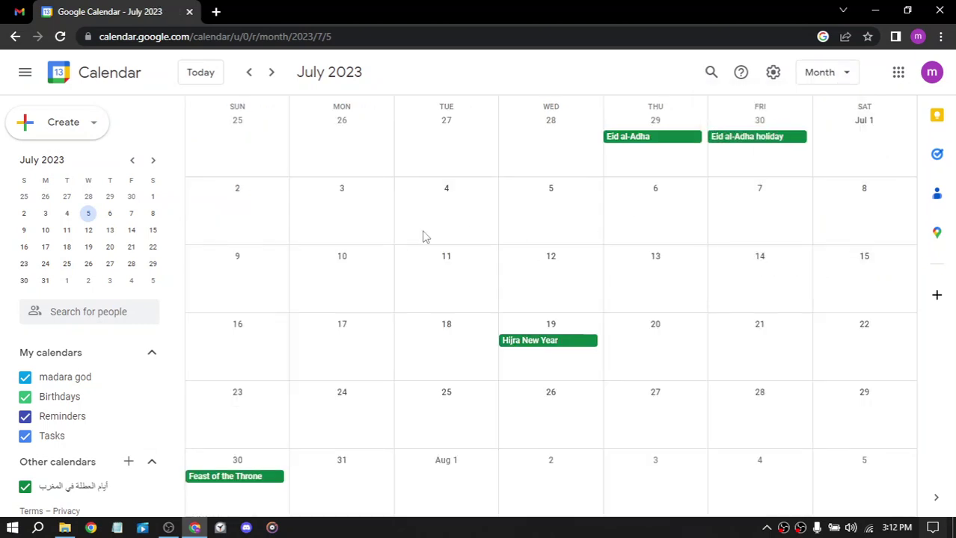
pyautogui.click(826, 71)
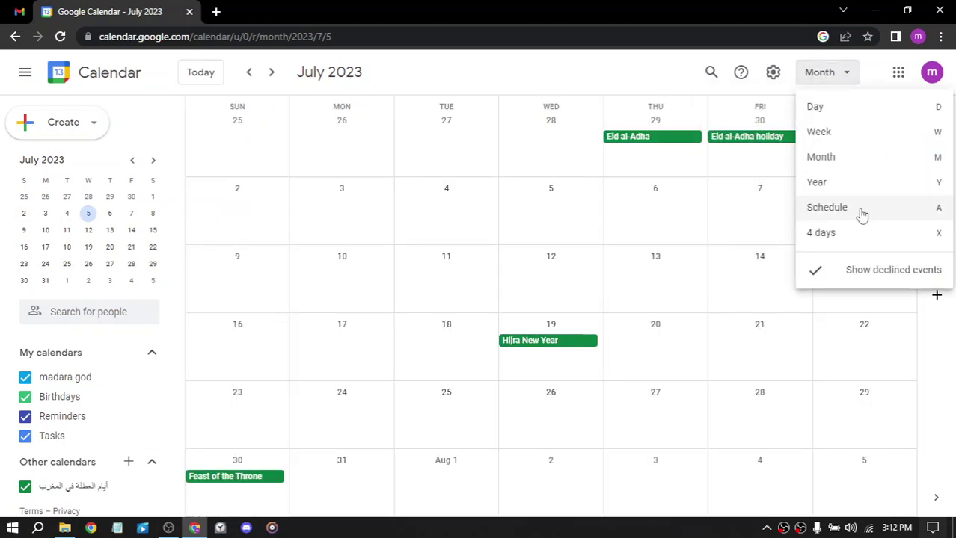
pyautogui.click(848, 187)
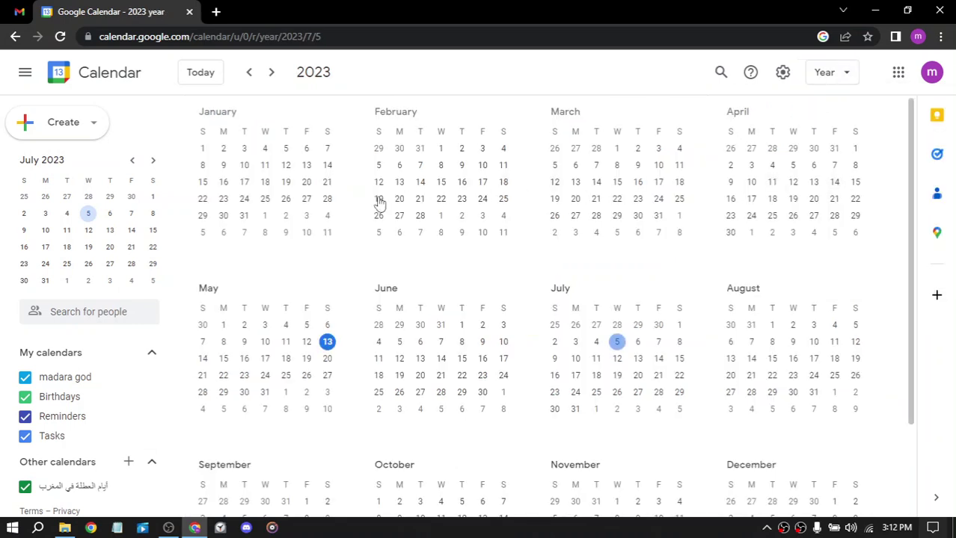